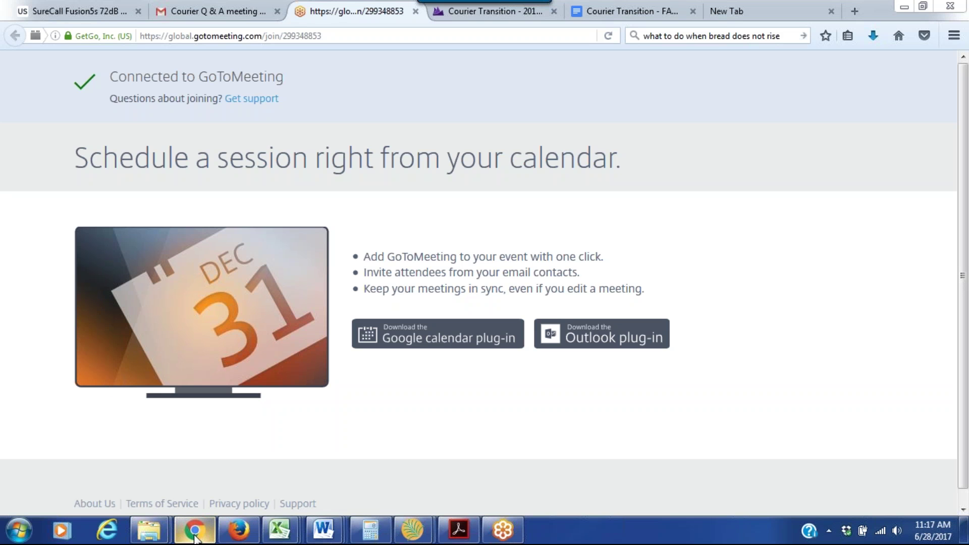
Switch from GoToMeeting to the Chrome window showing the ExPak Ship login page
{"action": "mouse_move", "coordinate": [194, 535]}
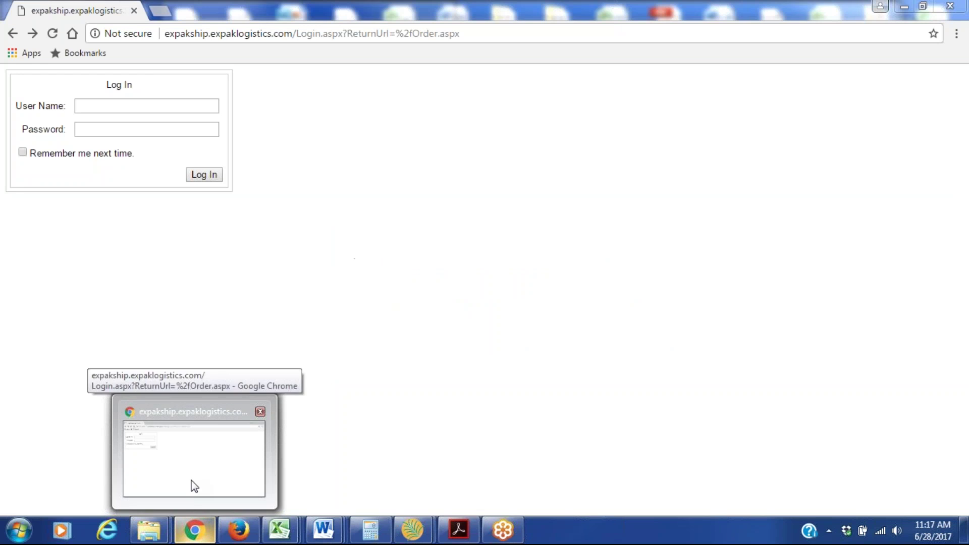
{"action": "left_click", "coordinate": [190, 485]}
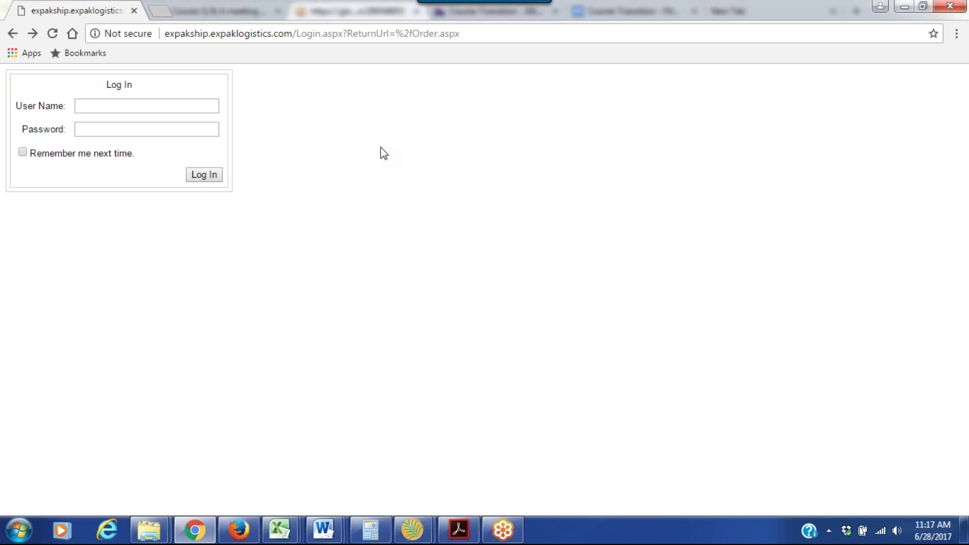
Sign in with the Intermountain ESD user name and password to reach the Order page
{"action": "left_click", "coordinate": [126, 104]}
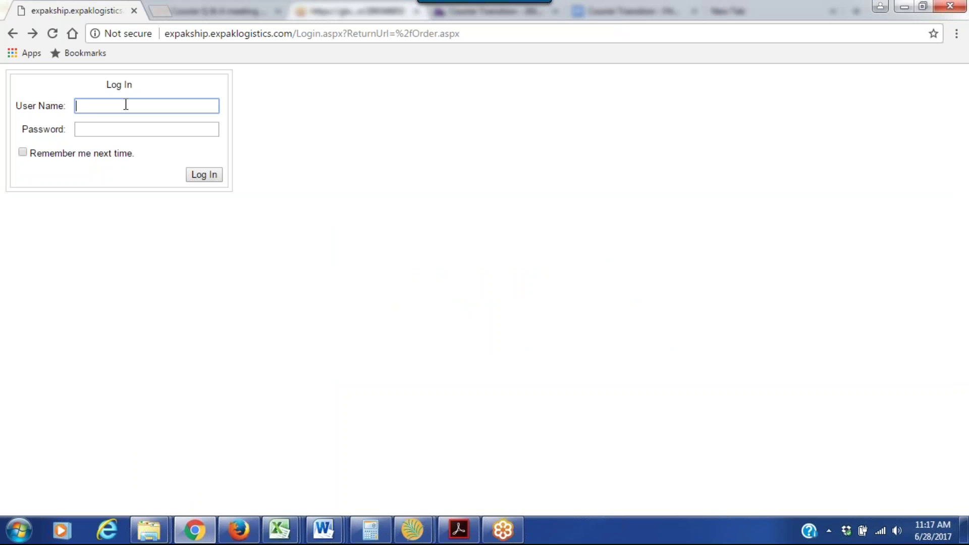
{"action": "type", "text": "IESD"}
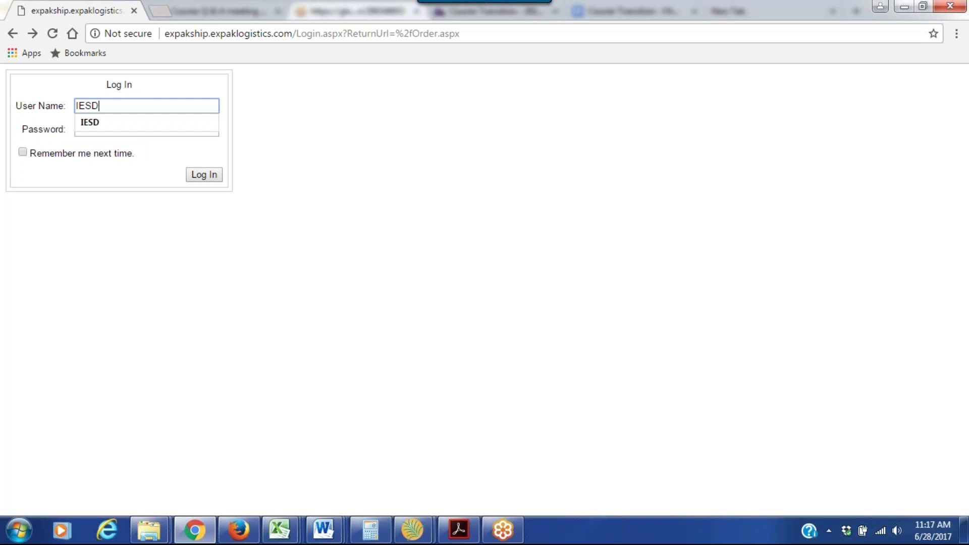
{"action": "left_click", "coordinate": [264, 135]}
{"action": "left_click", "coordinate": [164, 131]}
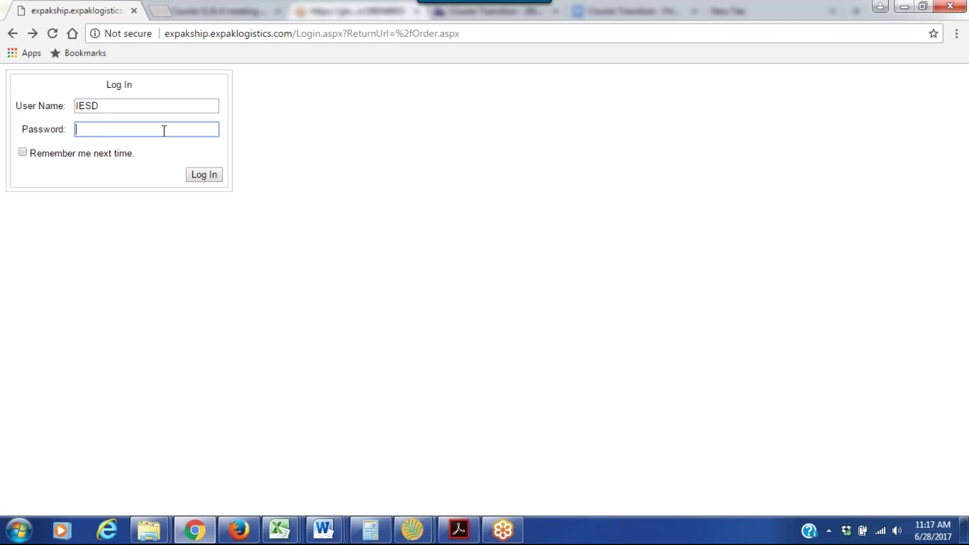
{"action": "type", "text": "•••••••"}
{"action": "key", "text": "Return"}
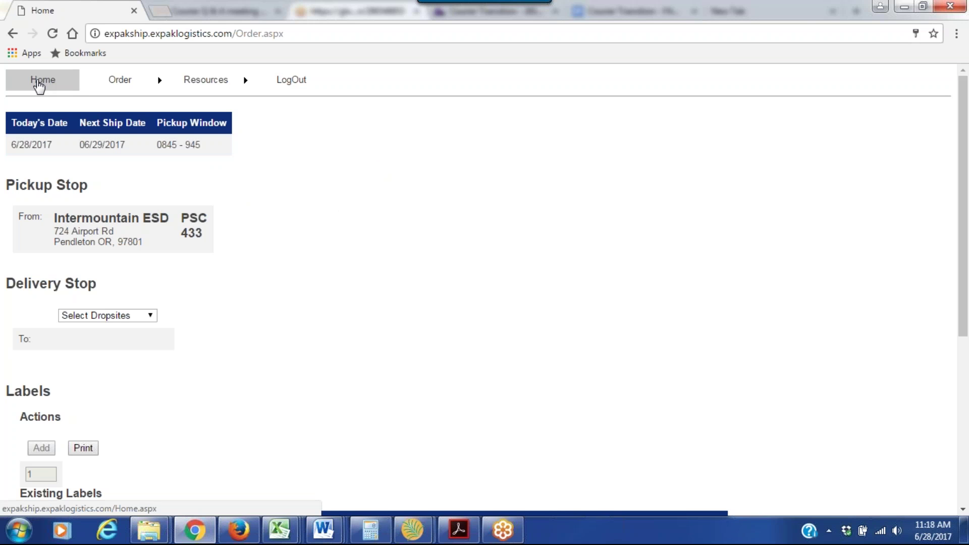
{"action": "mouse_move", "coordinate": [104, 81]}
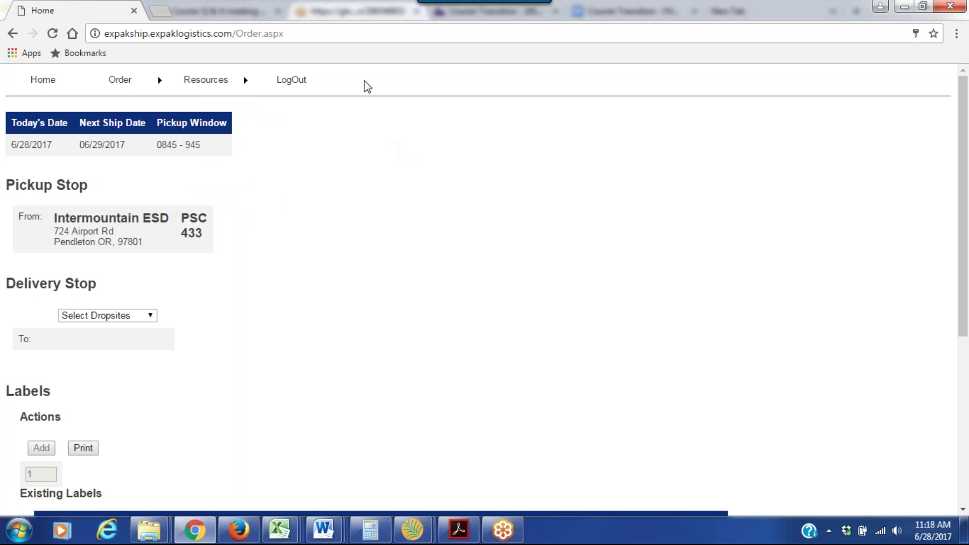
{"action": "mouse_move", "coordinate": [124, 83]}
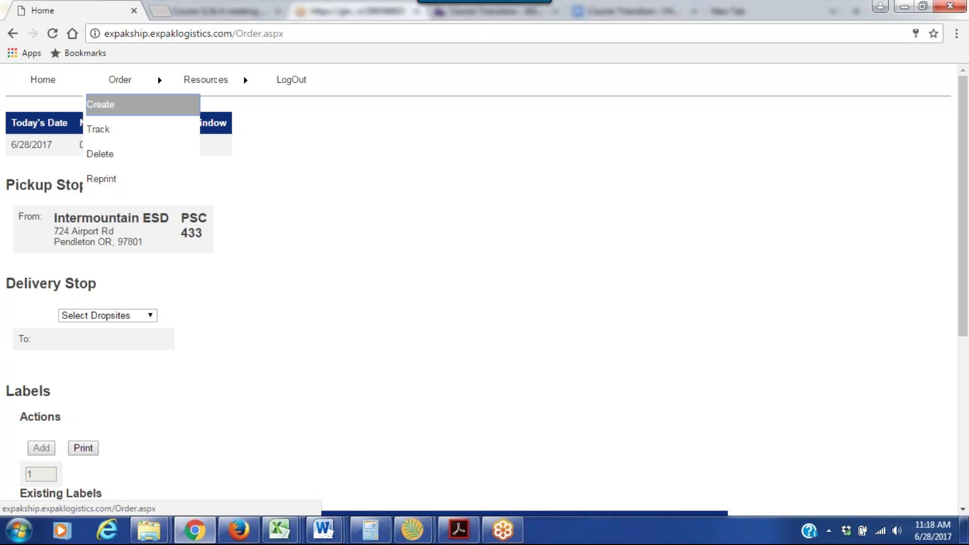
{"action": "left_click", "coordinate": [113, 104]}
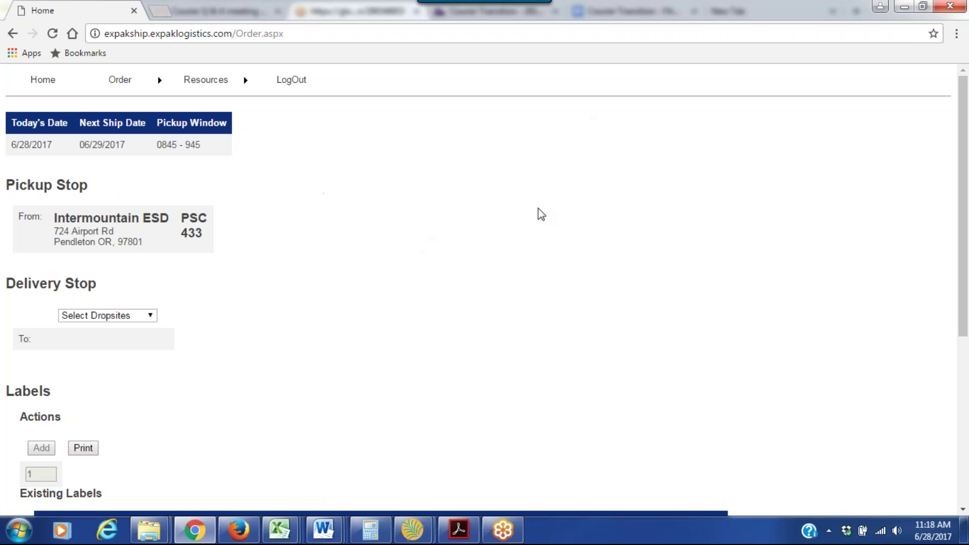
Choose Arlington Public Library as the dropsite and add 2 labels
{"action": "left_click", "coordinate": [151, 317]}
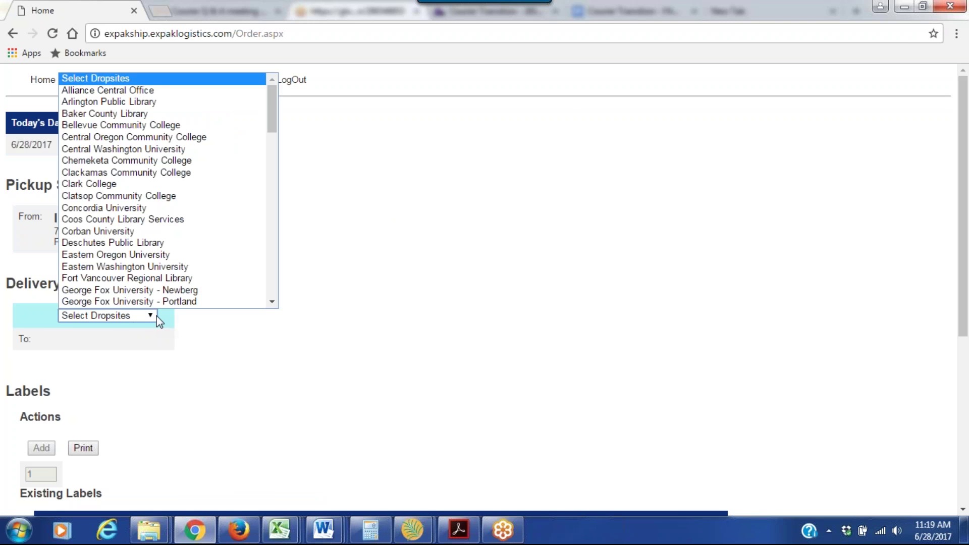
{"action": "left_click_drag", "start_coordinate": [273, 116], "coordinate": [273, 116]}
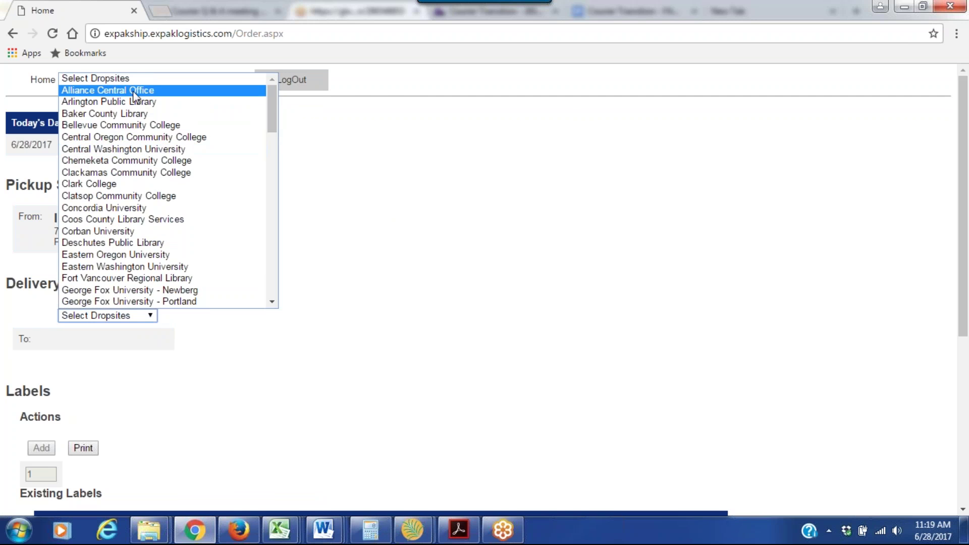
{"action": "left_click", "coordinate": [110, 101]}
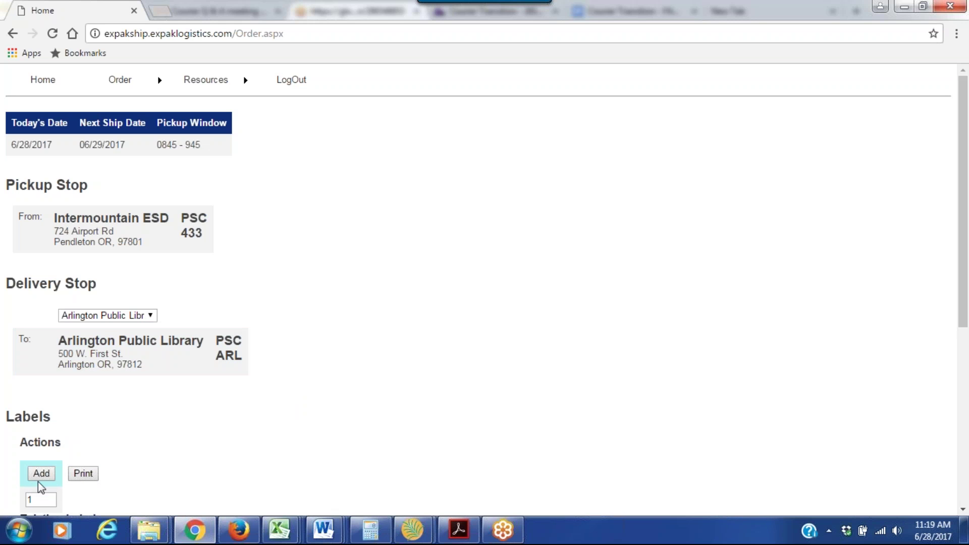
{"action": "left_click", "coordinate": [36, 499]}
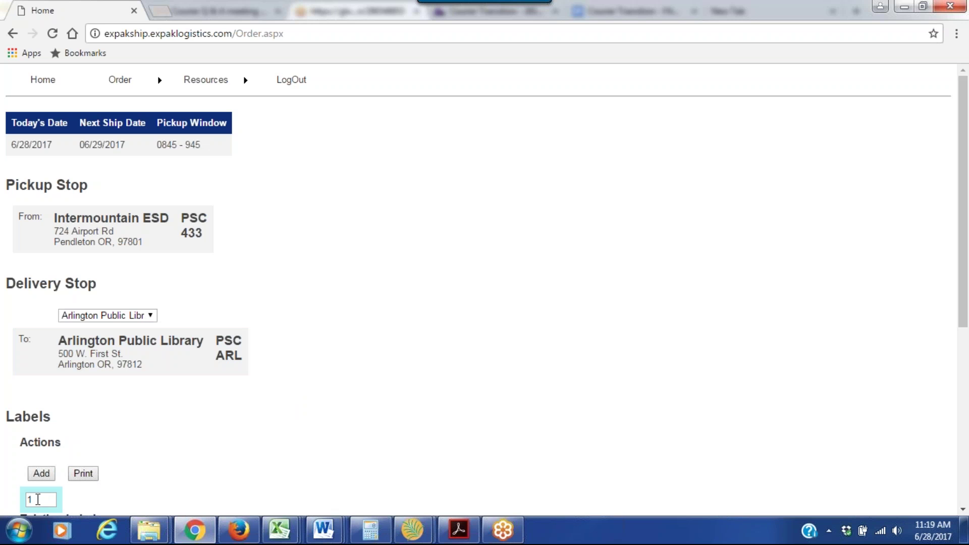
{"action": "left_click", "coordinate": [37, 498]}
{"action": "key", "text": "BackSpace"}
{"action": "type", "text": "2"}
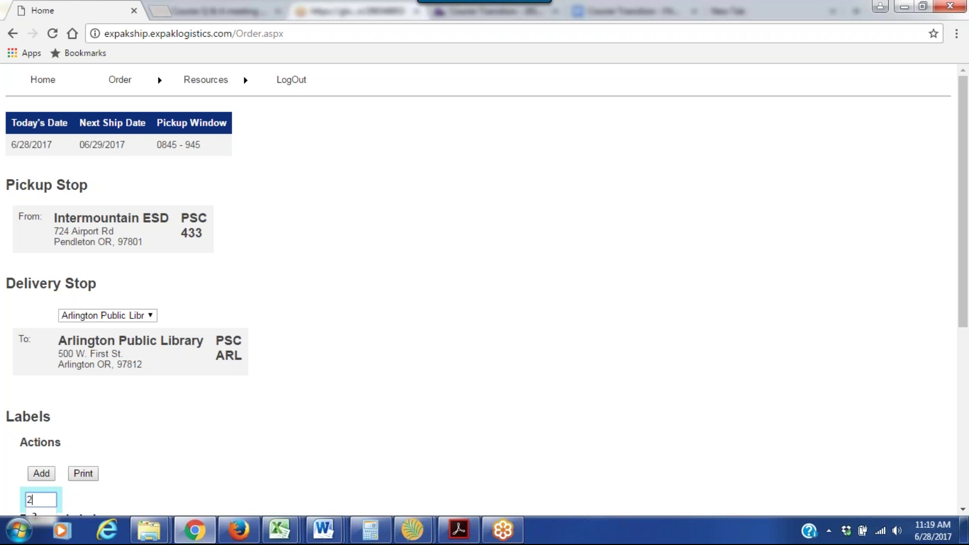
{"action": "left_click", "coordinate": [42, 474]}
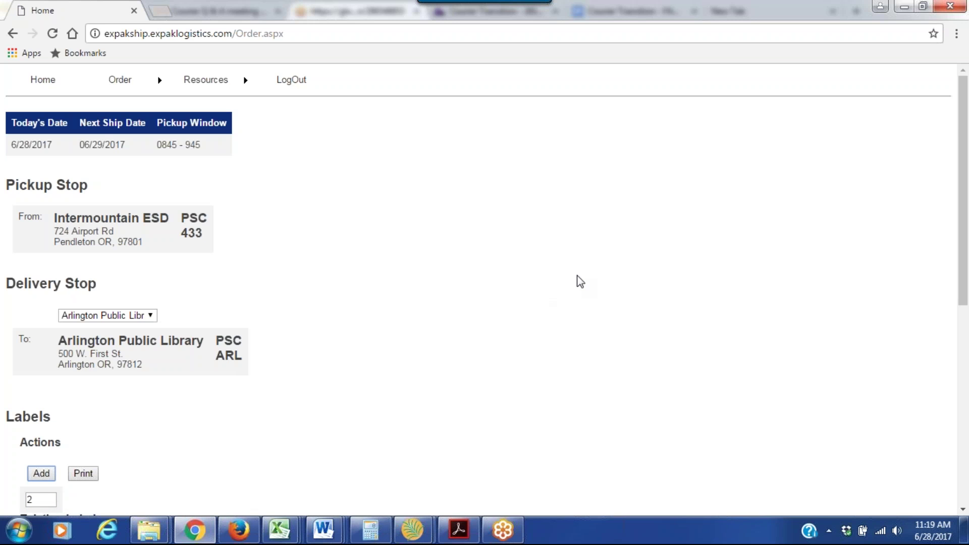
{"action": "scroll", "coordinate": [577, 276], "scroll_direction": "down", "scroll_amount": 5}
Assign Gilliam County Library as participating library on the first Arlington label in Existing Labels
{"action": "scroll", "coordinate": [580, 233], "scroll_direction": "down", "scroll_amount": 2}
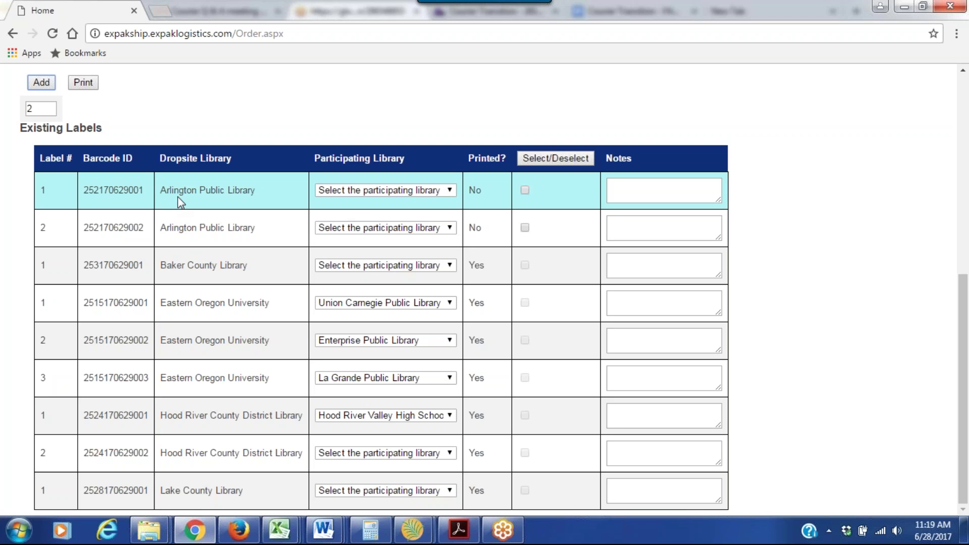
{"action": "left_click", "coordinate": [447, 190]}
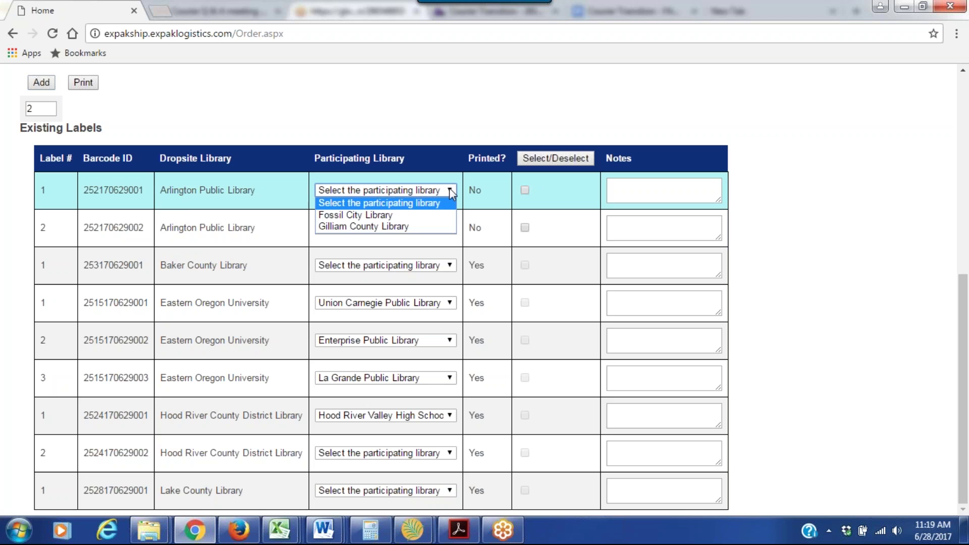
{"action": "left_click", "coordinate": [335, 226]}
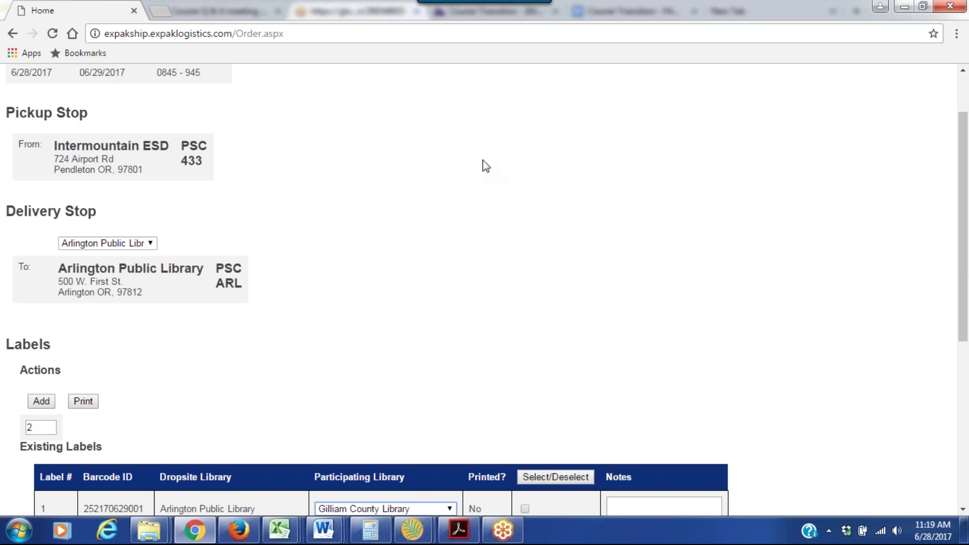
{"action": "scroll", "coordinate": [488, 162], "scroll_direction": "down", "scroll_amount": 3}
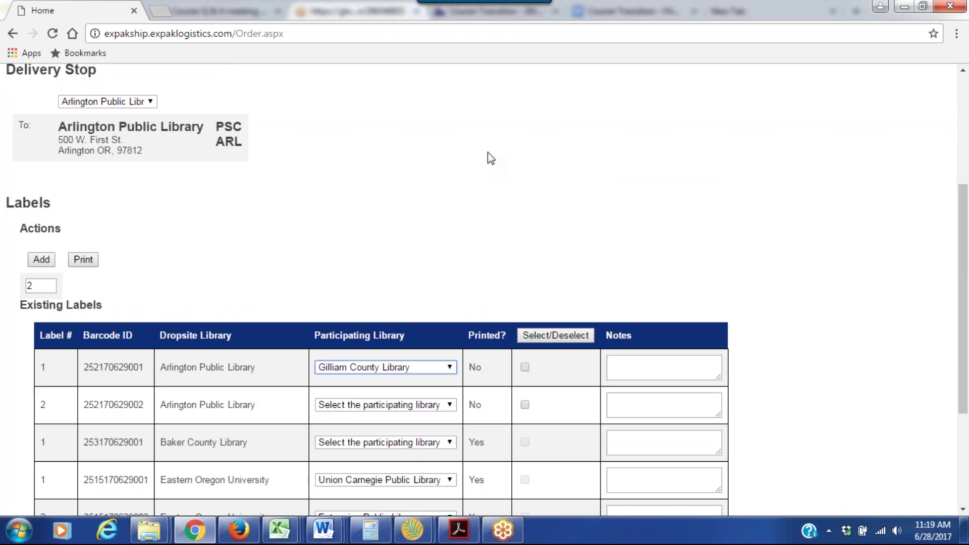
{"action": "scroll", "coordinate": [485, 151], "scroll_direction": "down", "scroll_amount": 3}
{"action": "scroll", "coordinate": [431, 86], "scroll_direction": "down", "scroll_amount": 1}
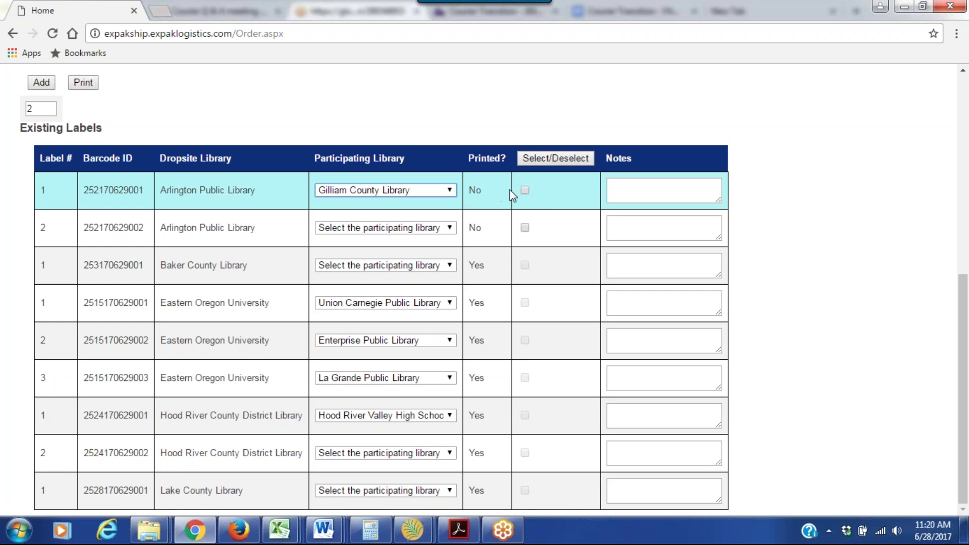
Mark both Arlington labels as Printed, print the label sheet, and complete it
{"action": "left_click", "coordinate": [524, 191]}
{"action": "left_click", "coordinate": [524, 227]}
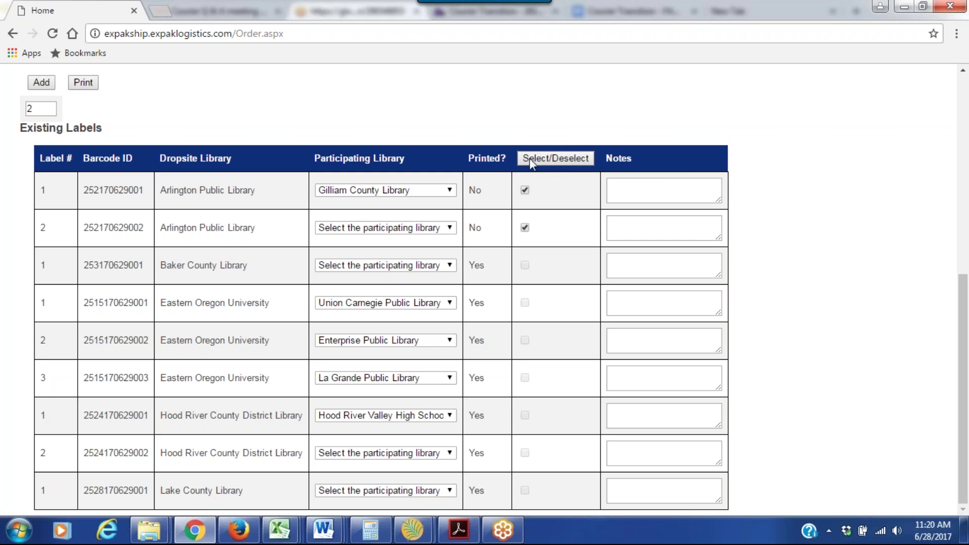
{"action": "left_click", "coordinate": [556, 158]}
{"action": "left_click", "coordinate": [84, 85]}
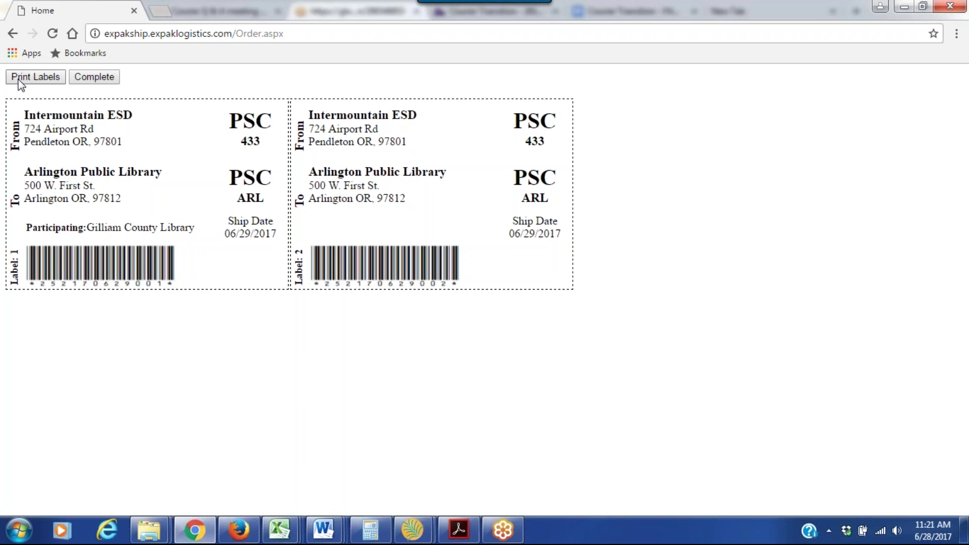
{"action": "left_click", "coordinate": [91, 78]}
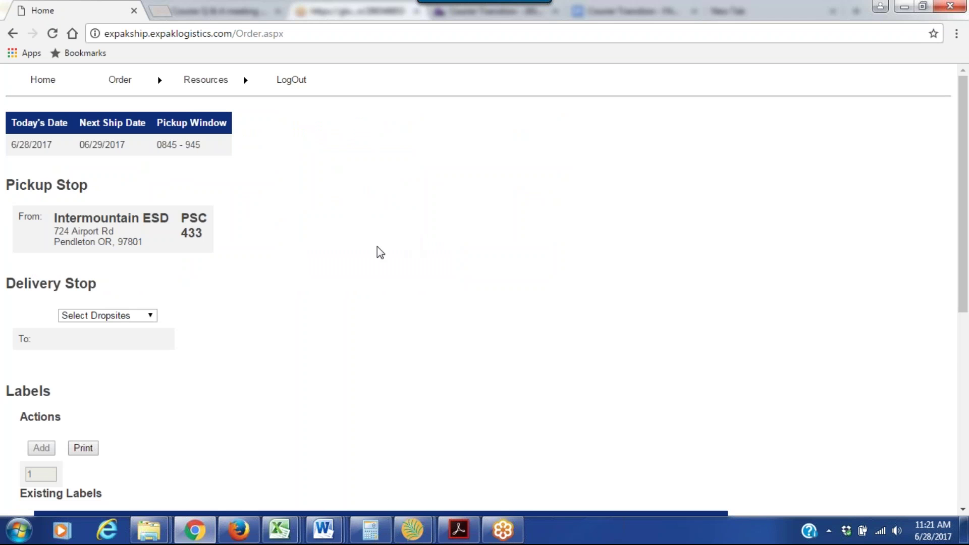
Review the Existing Labels list, where both Arlington Public Library labels show as printed
{"action": "scroll", "coordinate": [471, 302], "scroll_direction": "down", "scroll_amount": 7}
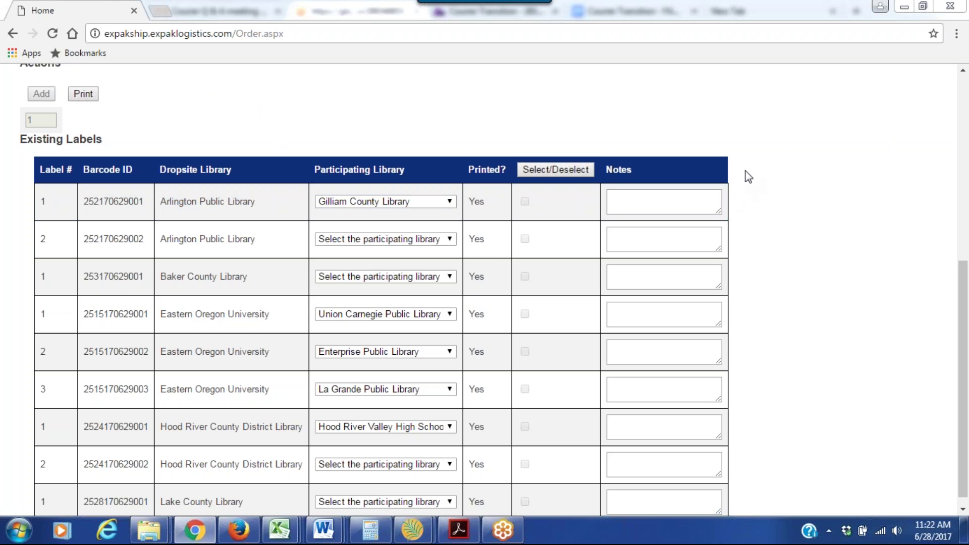
{"action": "key", "text": "ctrl+a"}
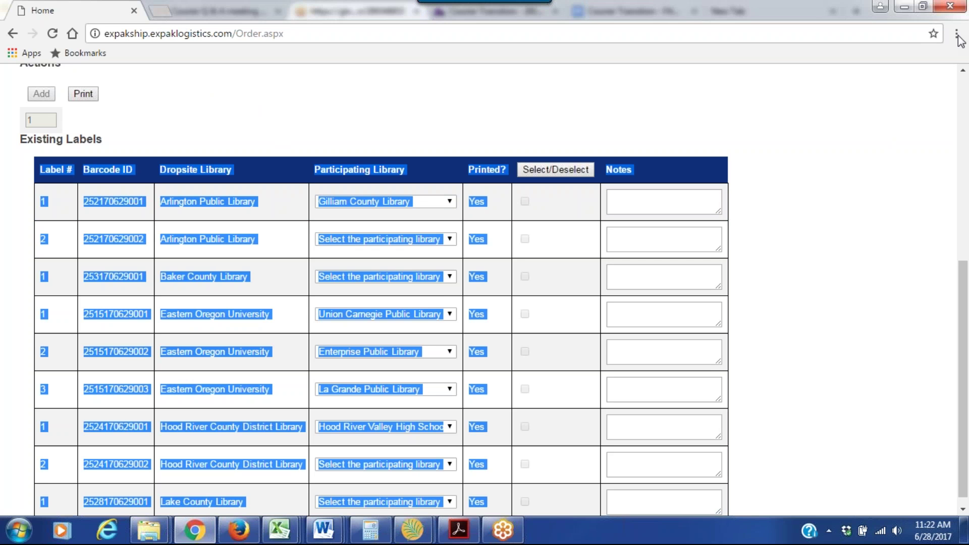
{"action": "left_click", "coordinate": [944, 51]}
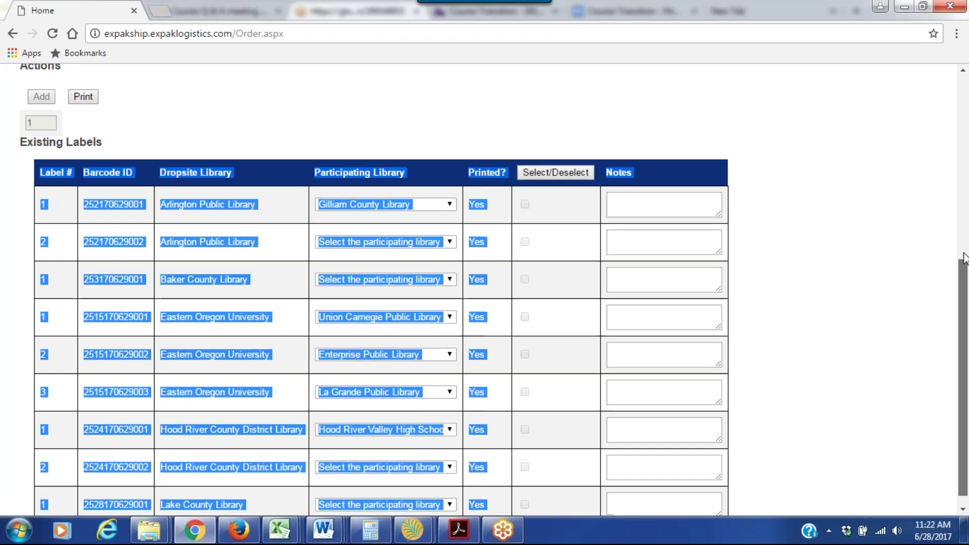
{"action": "left_click_drag", "start_coordinate": [960, 282], "coordinate": [961, 99]}
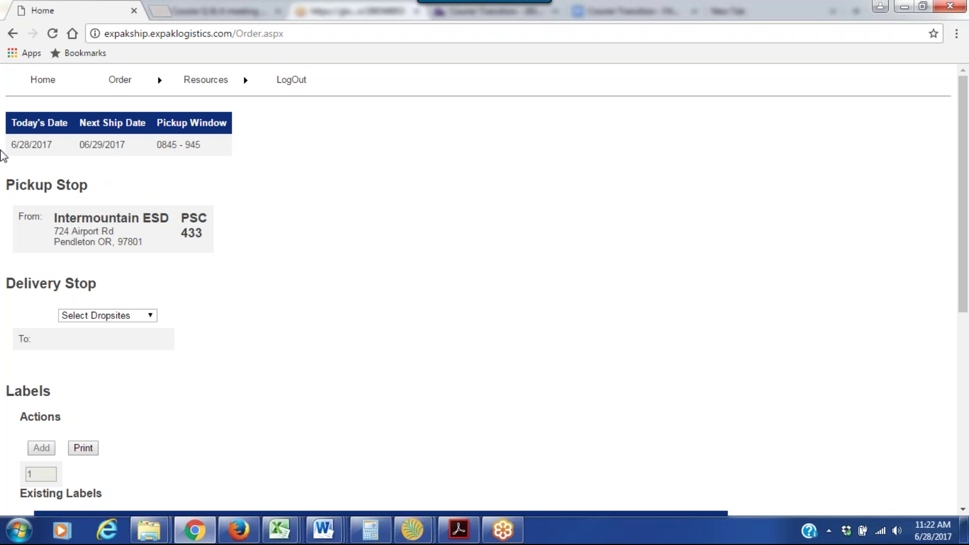
Go to the Delete Label page, then return to the Order Create page
{"action": "mouse_move", "coordinate": [119, 80]}
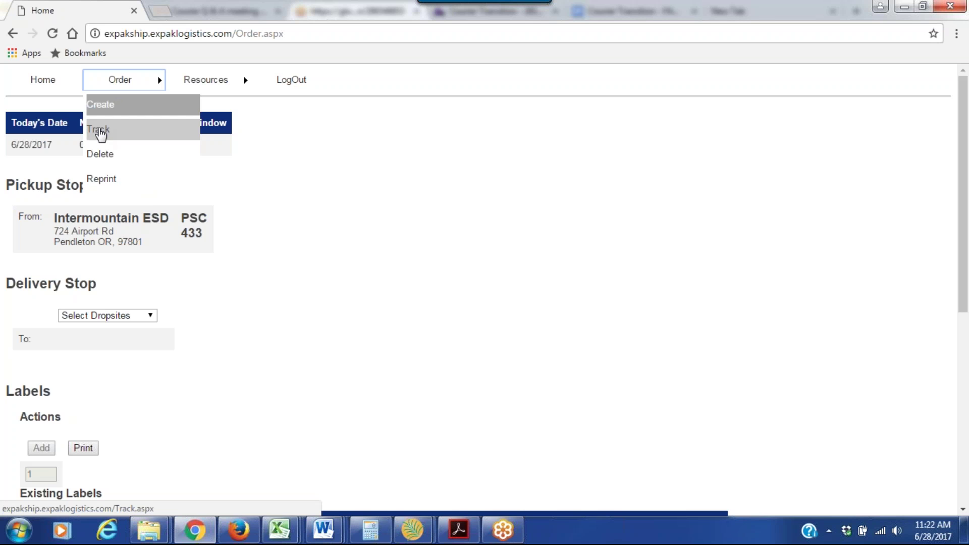
{"action": "left_click", "coordinate": [94, 161]}
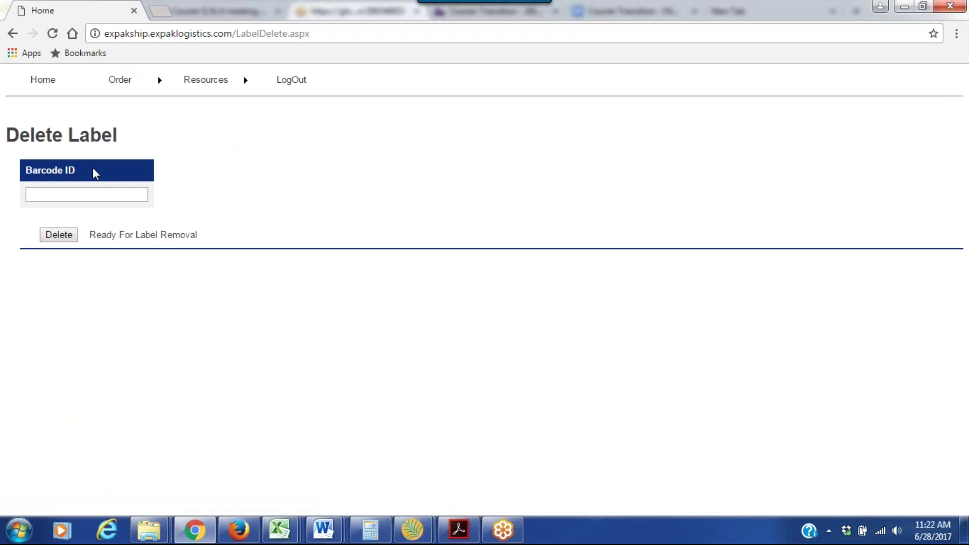
{"action": "mouse_move", "coordinate": [127, 81]}
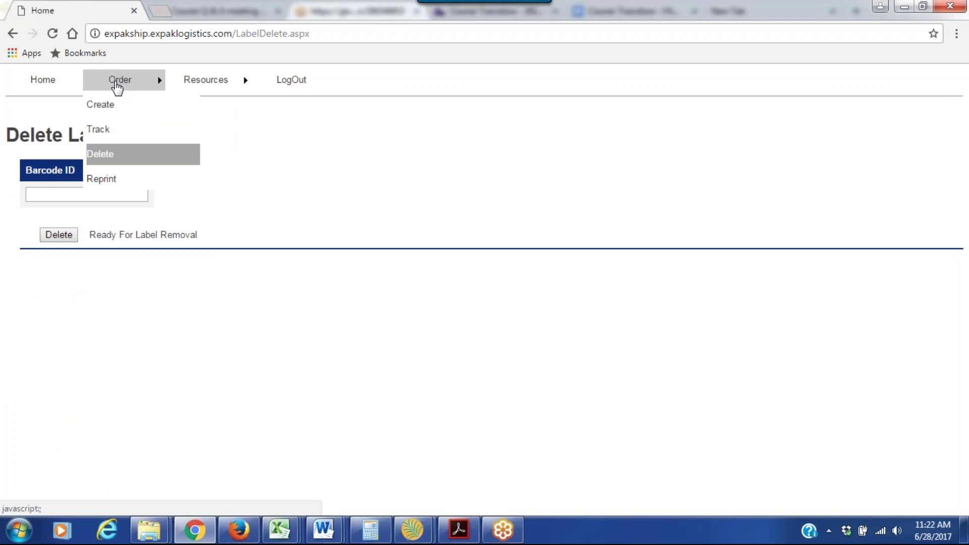
{"action": "left_click", "coordinate": [116, 87]}
{"action": "left_click", "coordinate": [100, 111]}
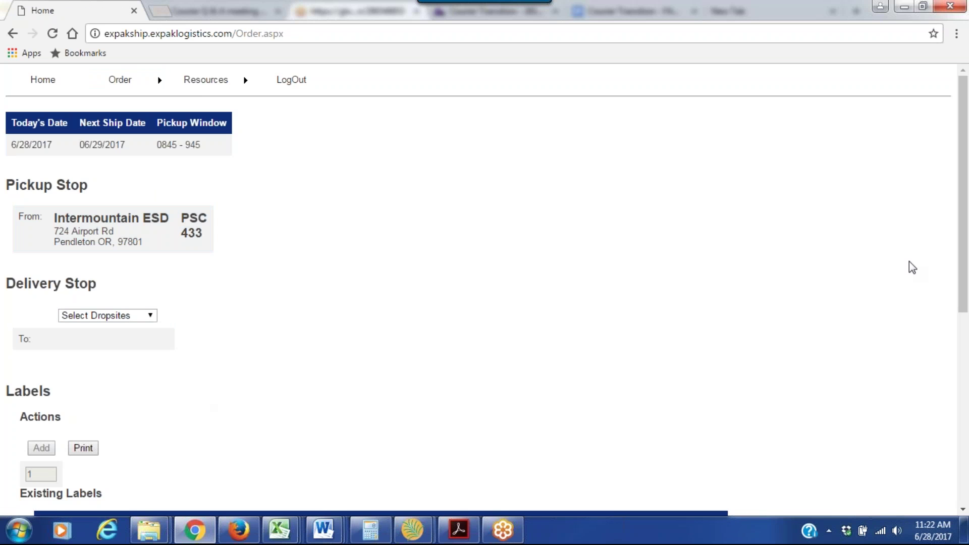
{"action": "left_click_drag", "start_coordinate": [964, 180], "coordinate": [967, 332]}
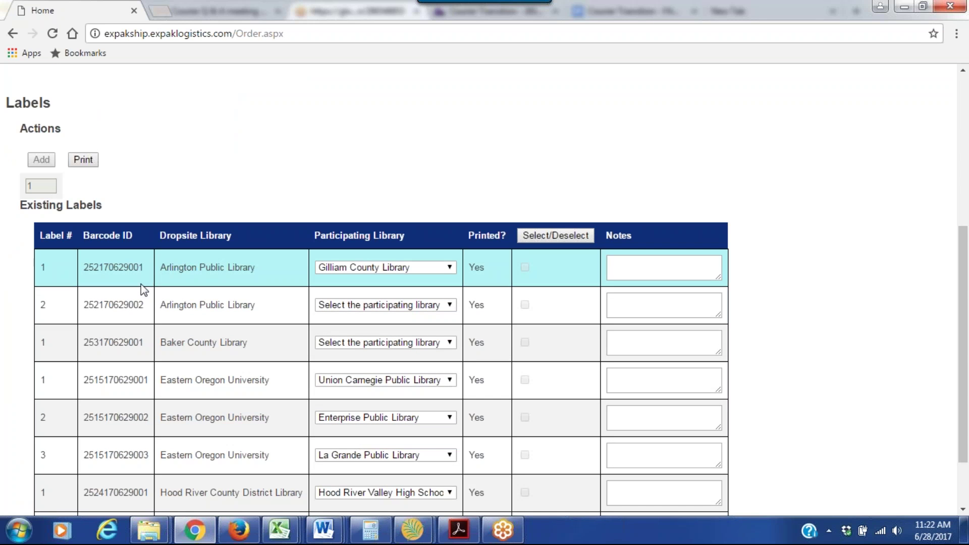
{"action": "left_click_drag", "start_coordinate": [145, 269], "coordinate": [81, 268]}
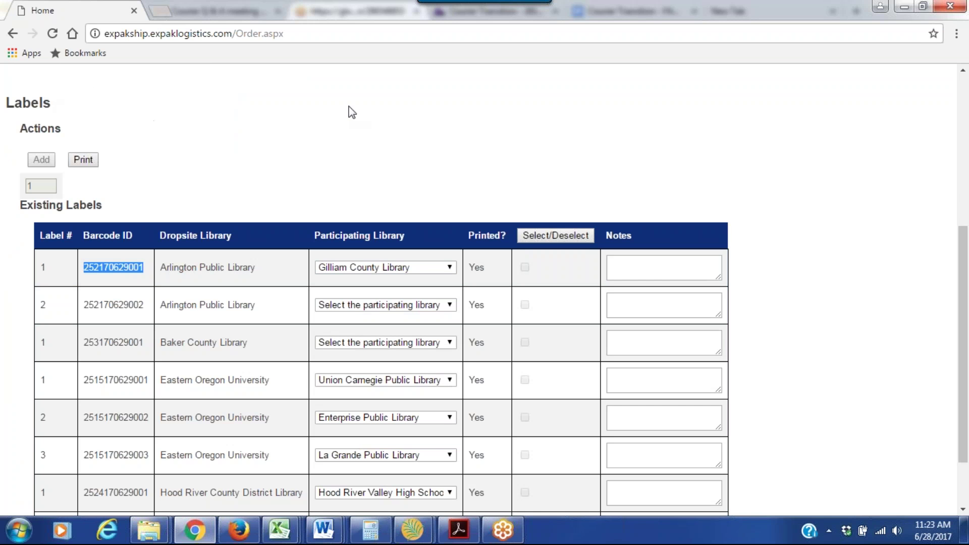
{"action": "left_click_drag", "start_coordinate": [963, 283], "coordinate": [963, 133]}
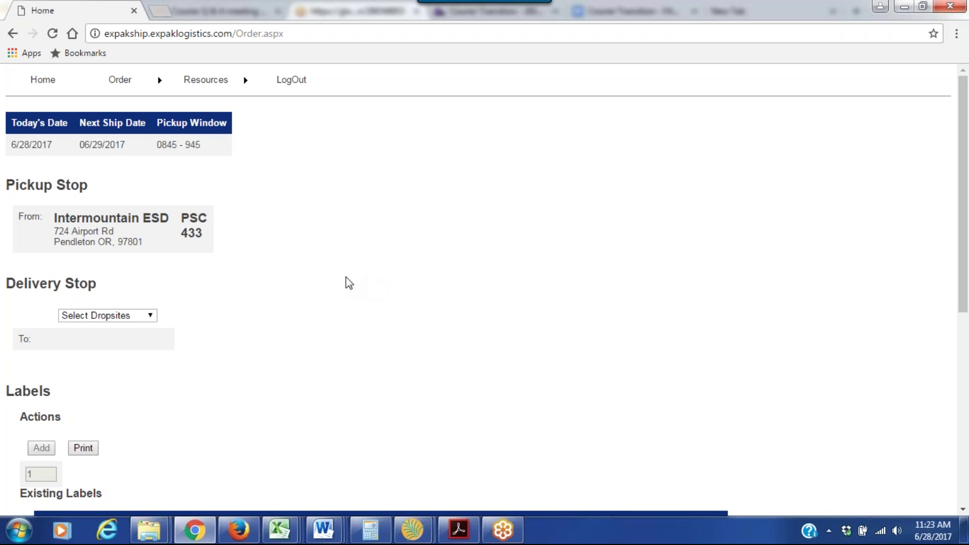
{"action": "mouse_move", "coordinate": [116, 73]}
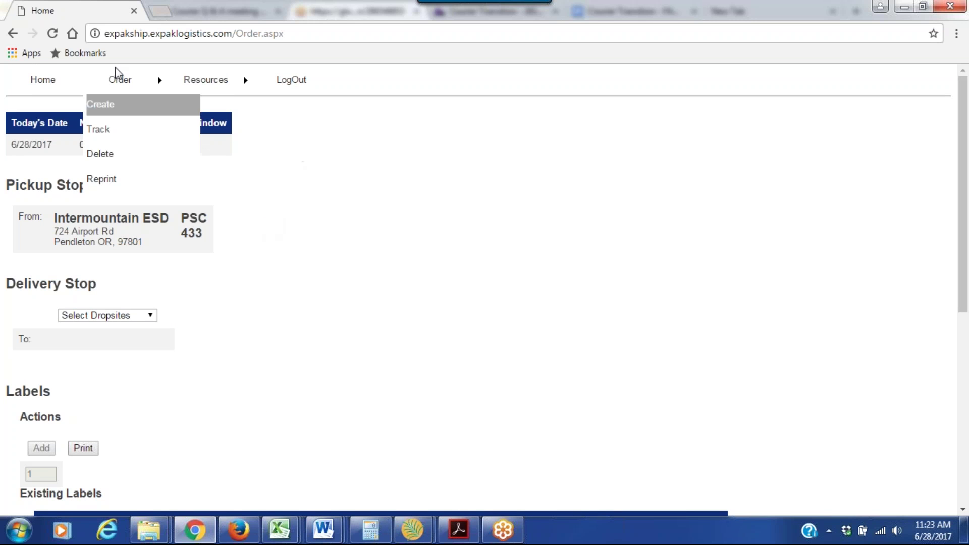
{"action": "left_click", "coordinate": [101, 153]}
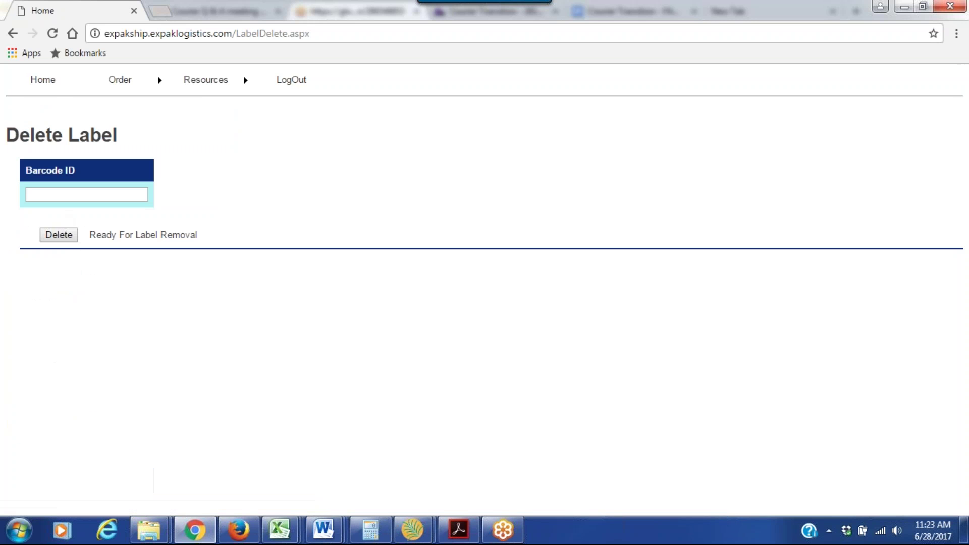
{"action": "left_click", "coordinate": [78, 195]}
{"action": "type", "text": "252170629001"}
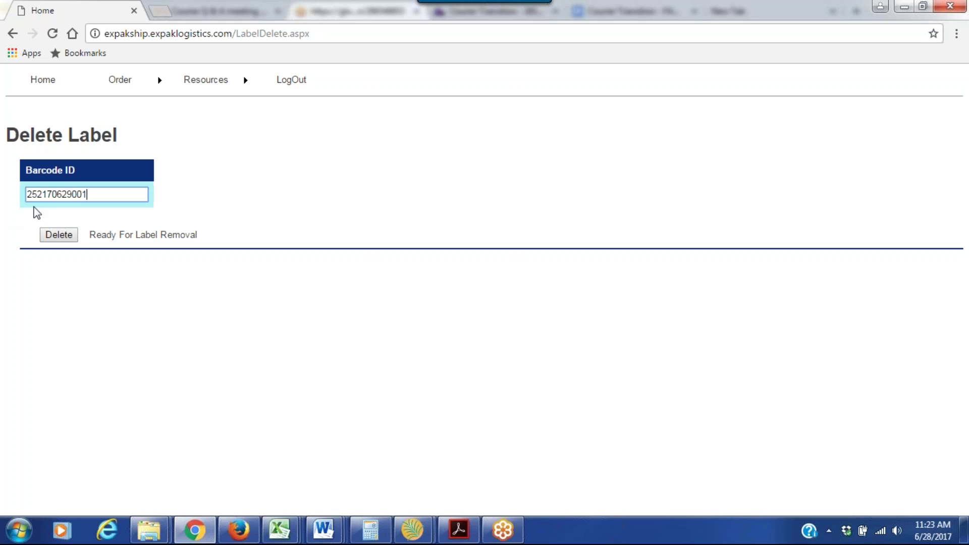
{"action": "left_click", "coordinate": [53, 238]}
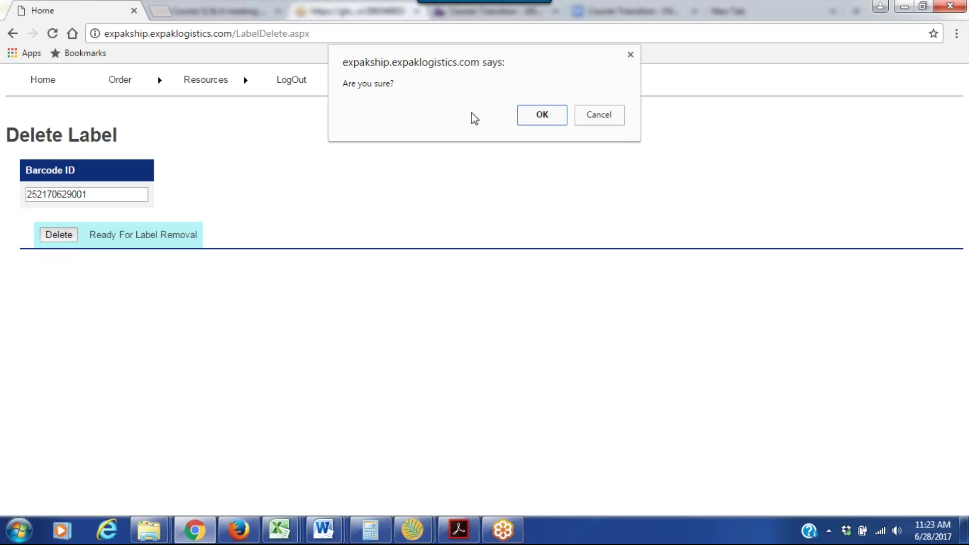
{"action": "left_click", "coordinate": [538, 116]}
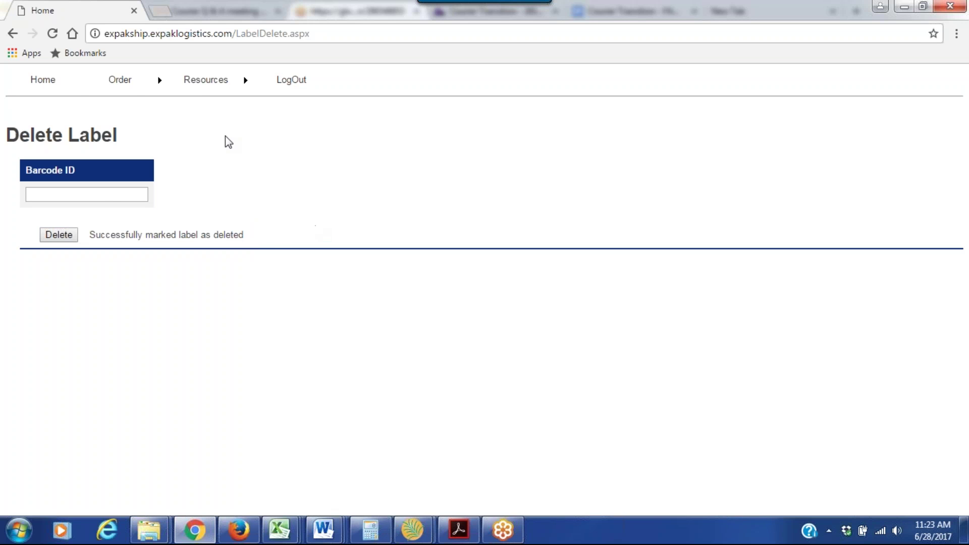
{"action": "mouse_move", "coordinate": [126, 82]}
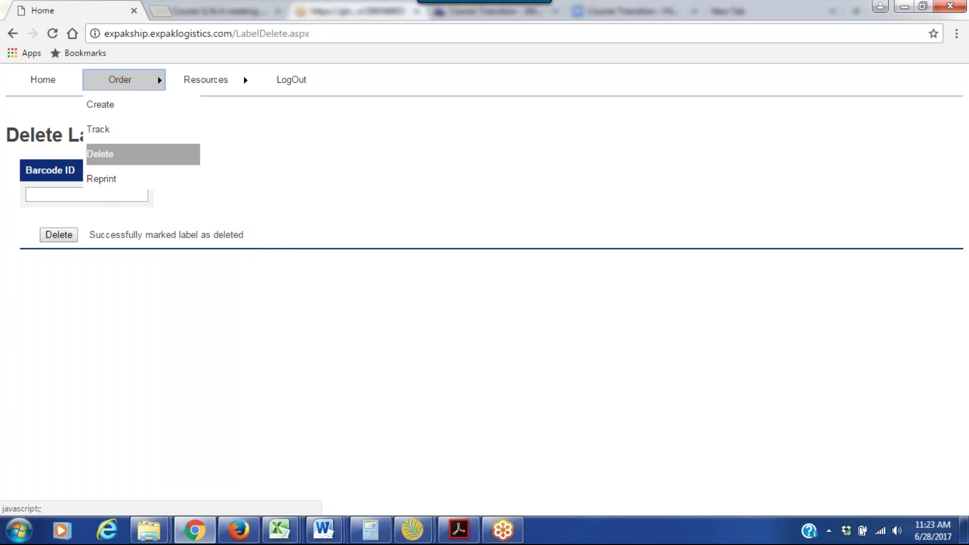
Run an 'Outbound - Your Library to Another Library' tracking search with the default date
{"action": "left_click", "coordinate": [96, 135]}
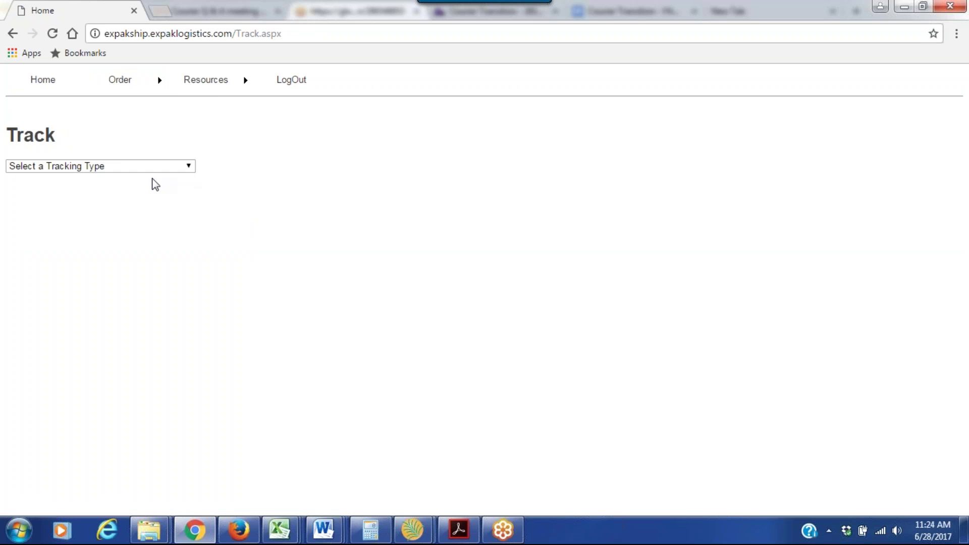
{"action": "left_click", "coordinate": [186, 167]}
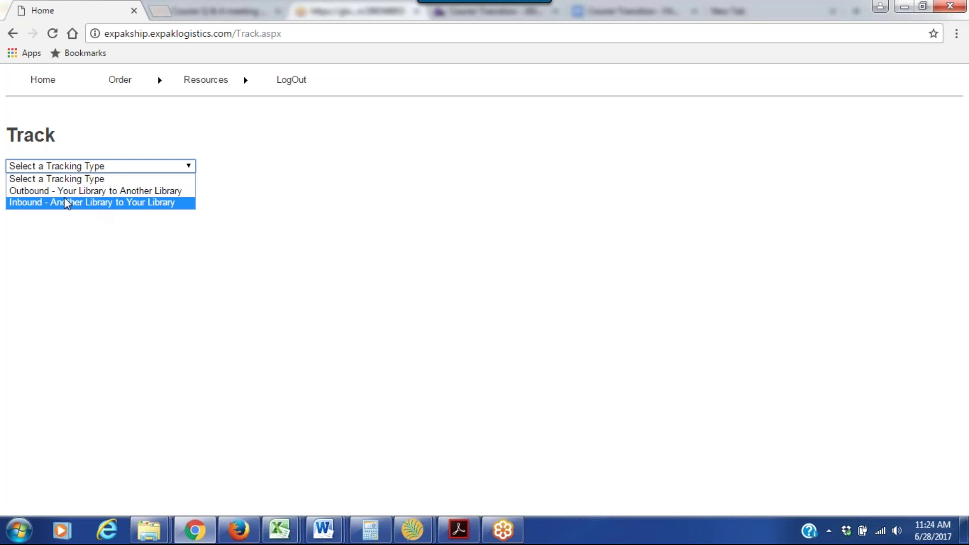
{"action": "left_click", "coordinate": [49, 192]}
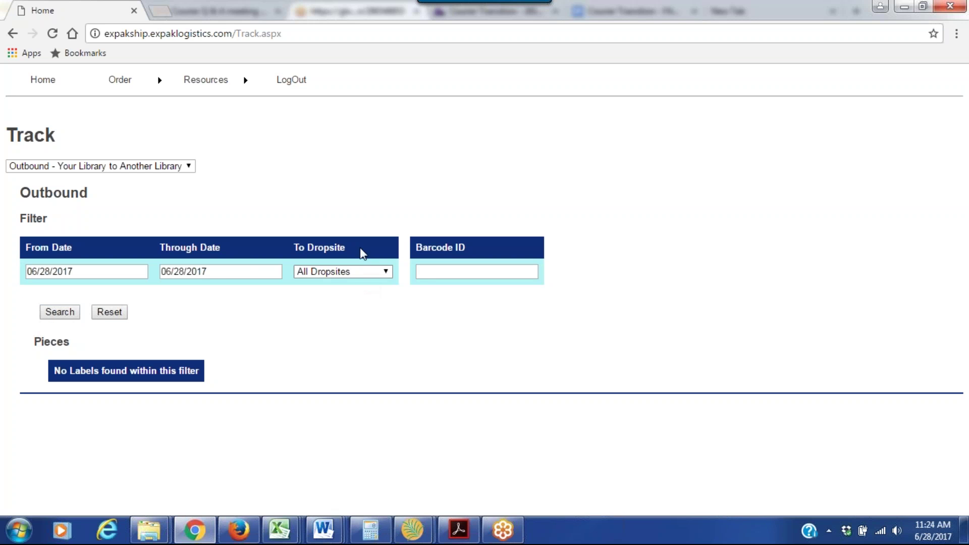
{"action": "left_click", "coordinate": [57, 315]}
{"action": "left_click", "coordinate": [89, 269]}
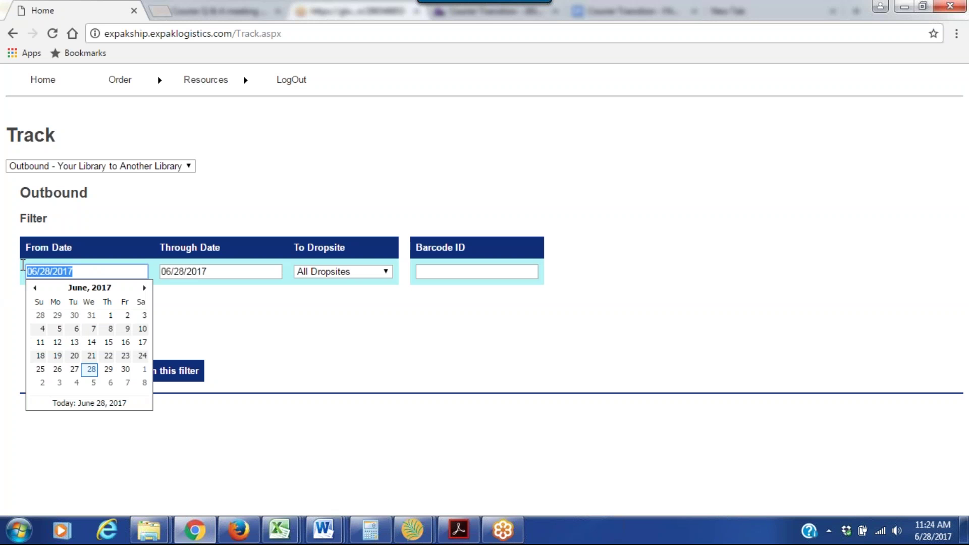
{"action": "left_click", "coordinate": [114, 369]}
{"action": "left_click", "coordinate": [212, 273]}
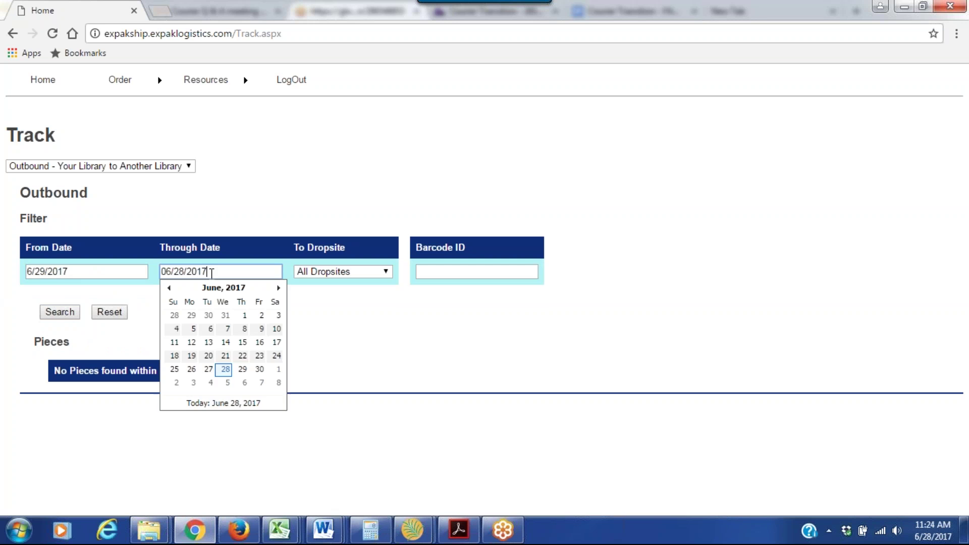
{"action": "left_click", "coordinate": [242, 370]}
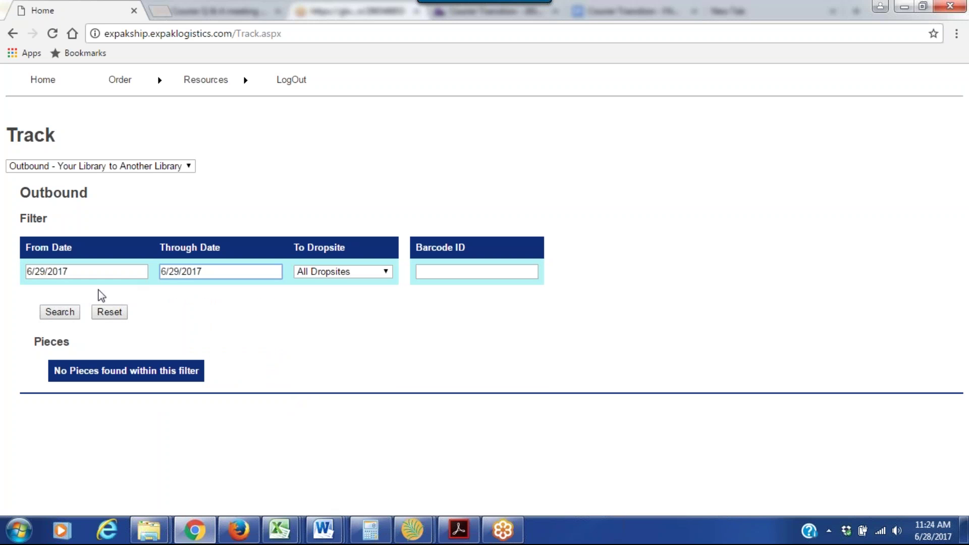
{"action": "left_click", "coordinate": [59, 313]}
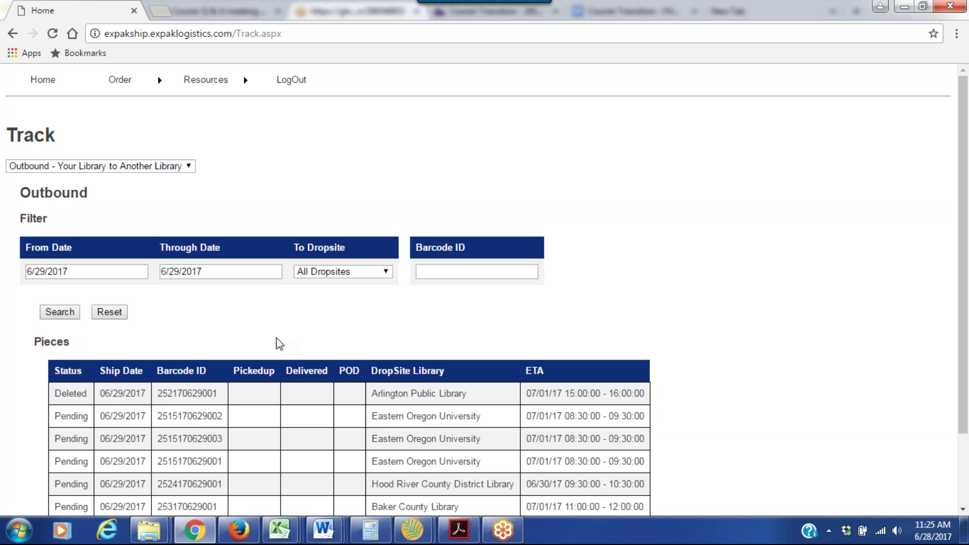
{"action": "scroll", "coordinate": [692, 276], "scroll_direction": "down", "scroll_amount": 2}
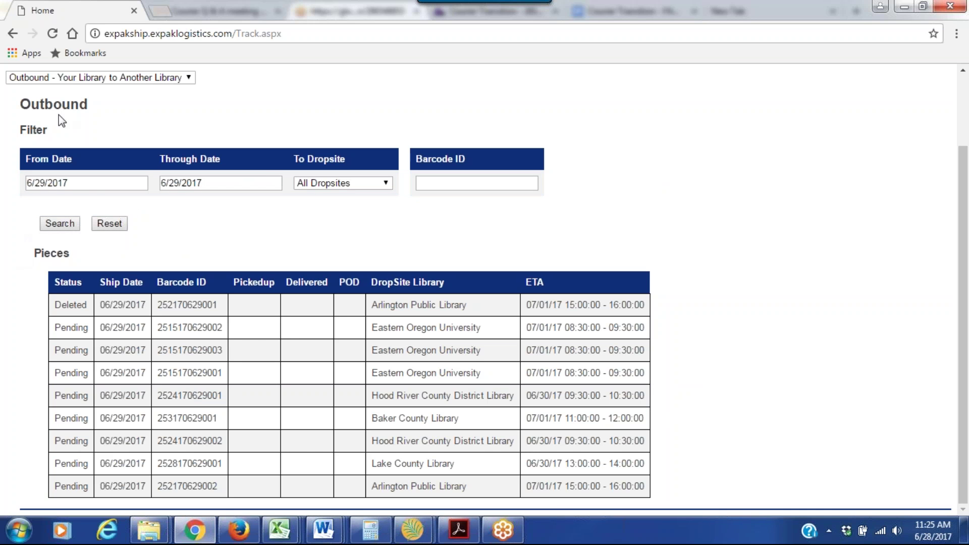
{"action": "left_click_drag", "start_coordinate": [958, 231], "coordinate": [960, 117]}
{"action": "mouse_move", "coordinate": [112, 87]}
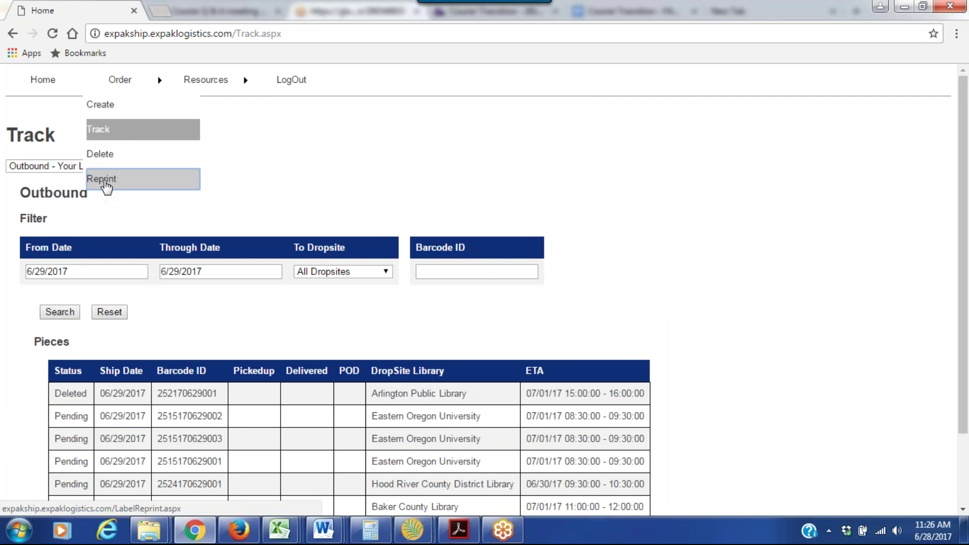
{"action": "left_click", "coordinate": [101, 181]}
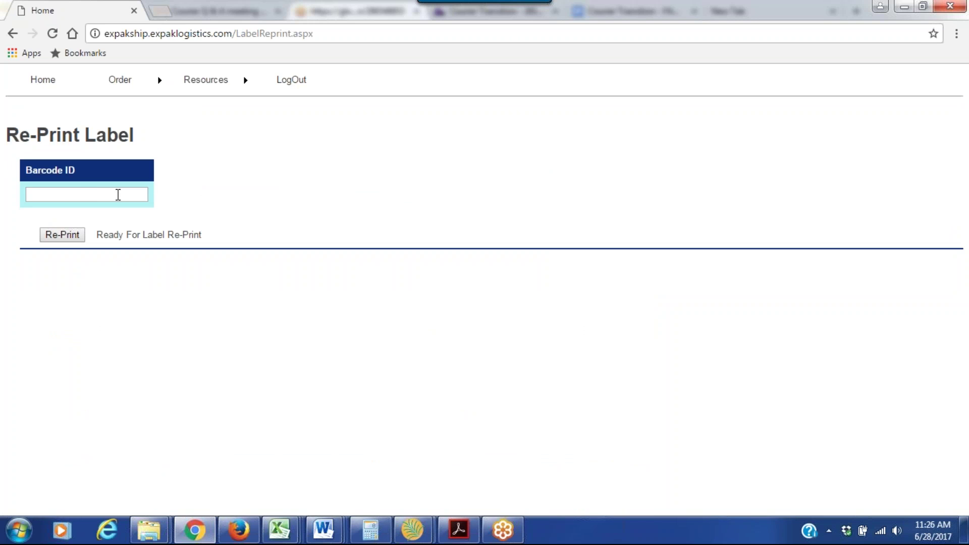
Open the Re-Print Label page from the Order menu and focus the empty Barcode ID field
{"action": "left_click", "coordinate": [195, 202]}
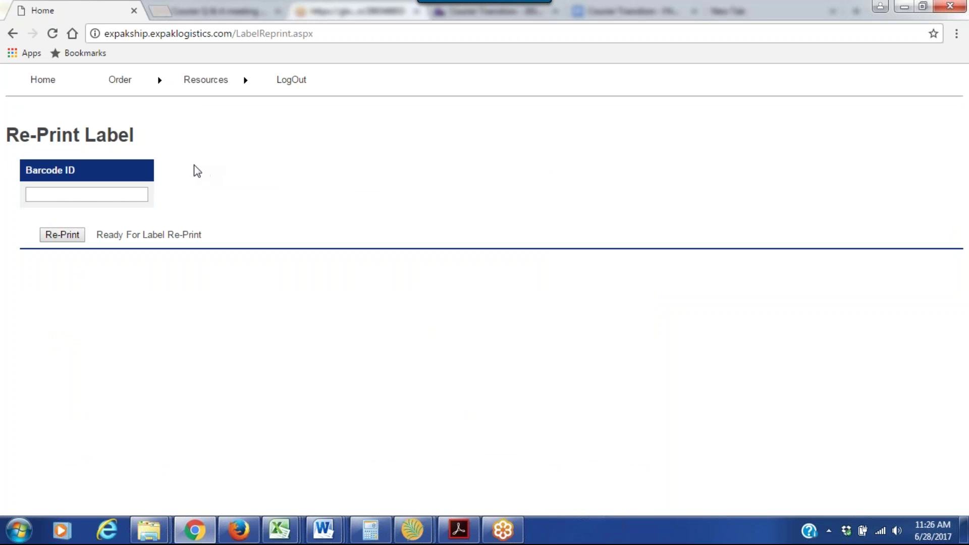
{"action": "left_click", "coordinate": [97, 195]}
{"action": "mouse_move", "coordinate": [134, 82]}
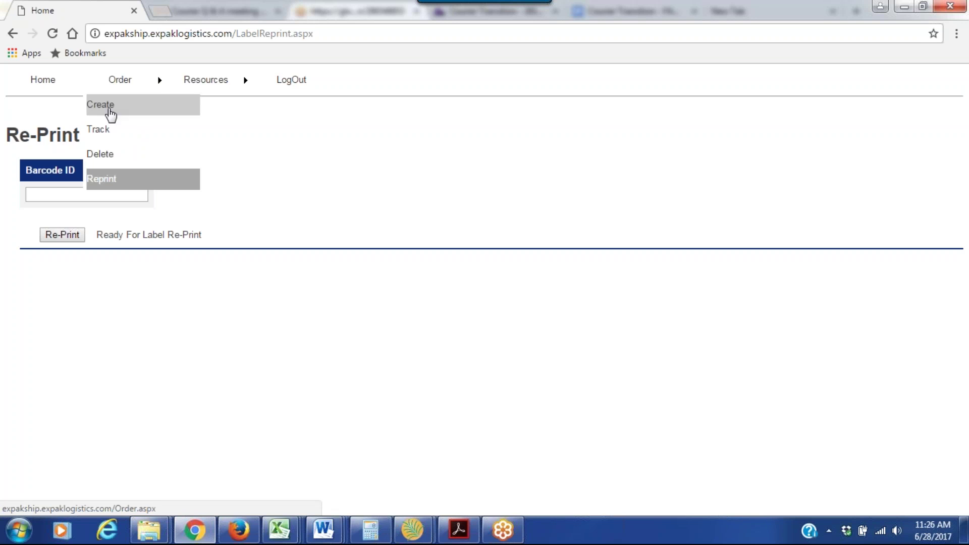
{"action": "left_click", "coordinate": [107, 107]}
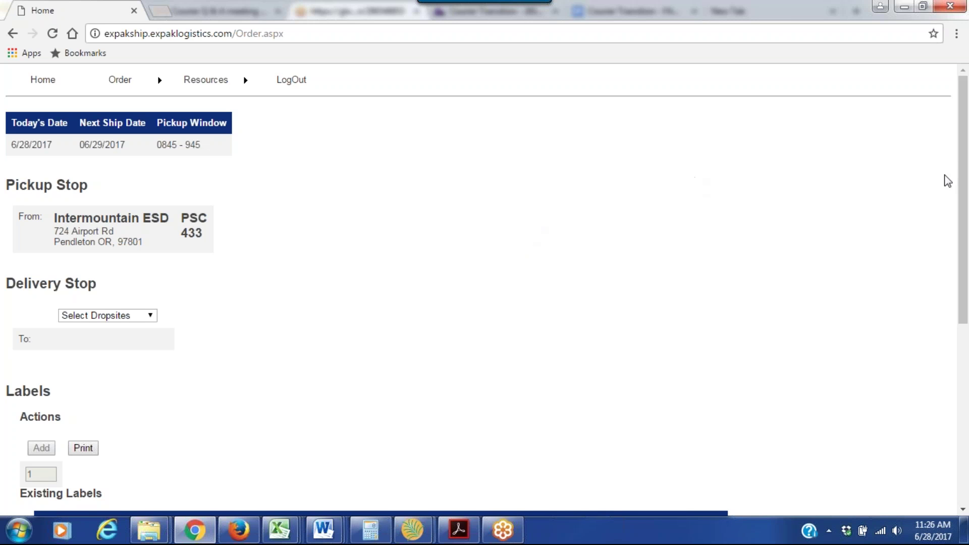
{"action": "left_click_drag", "start_coordinate": [965, 166], "coordinate": [966, 388]}
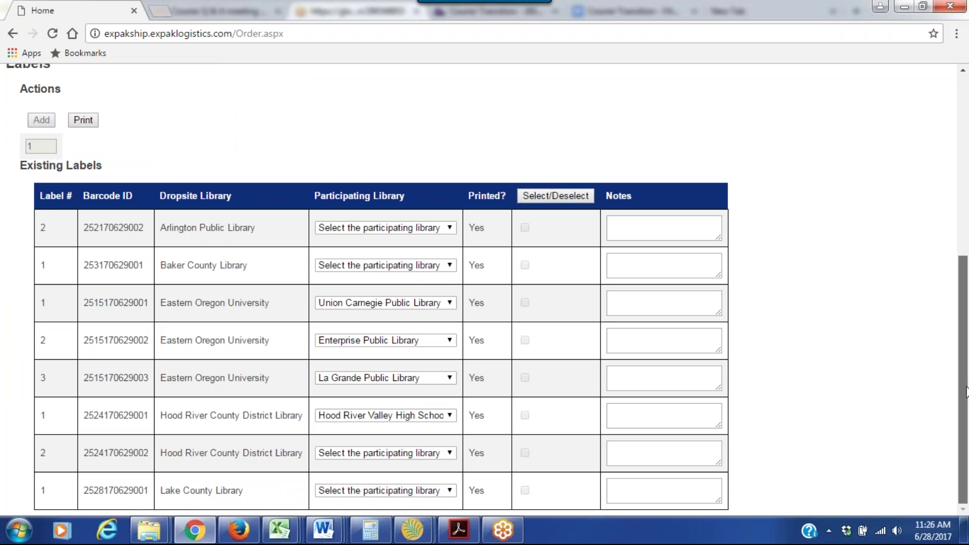